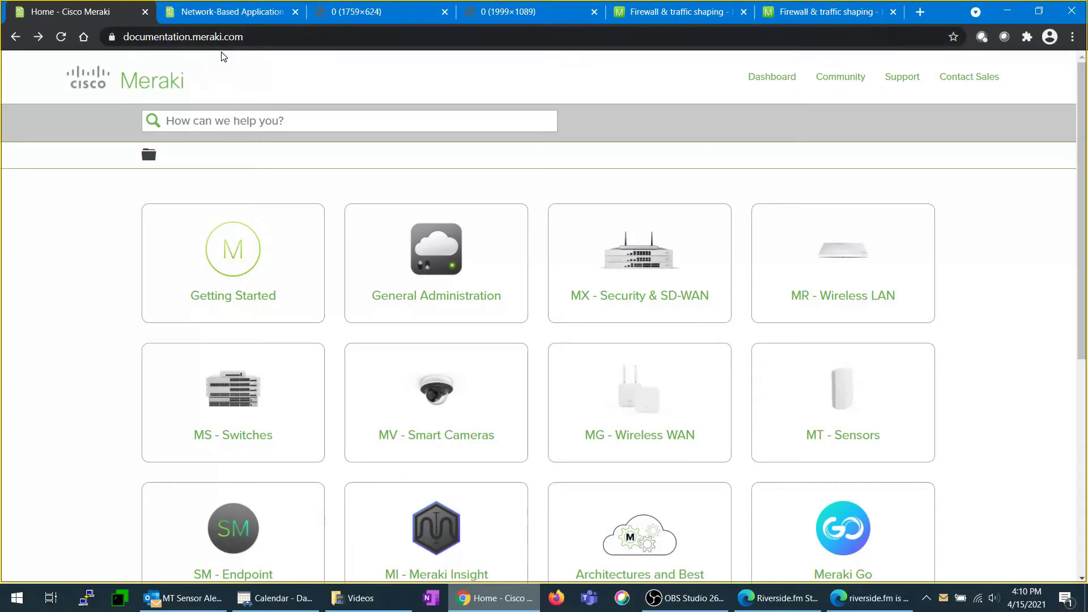
Search the Meraki documentation for 'nbar'
left_click(261, 125)
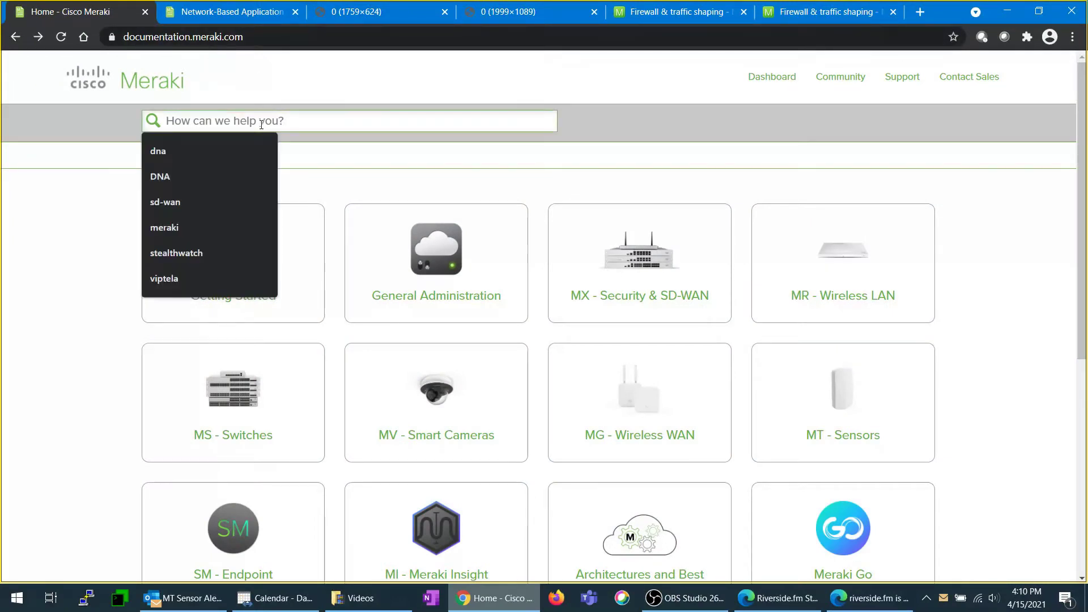
type("nbar")
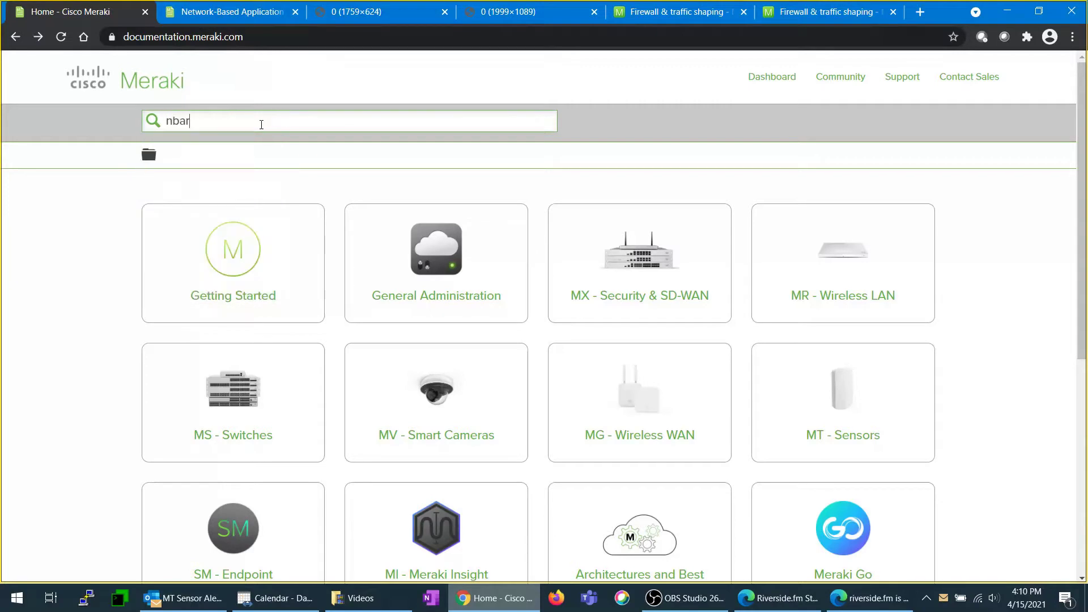
key("Return")
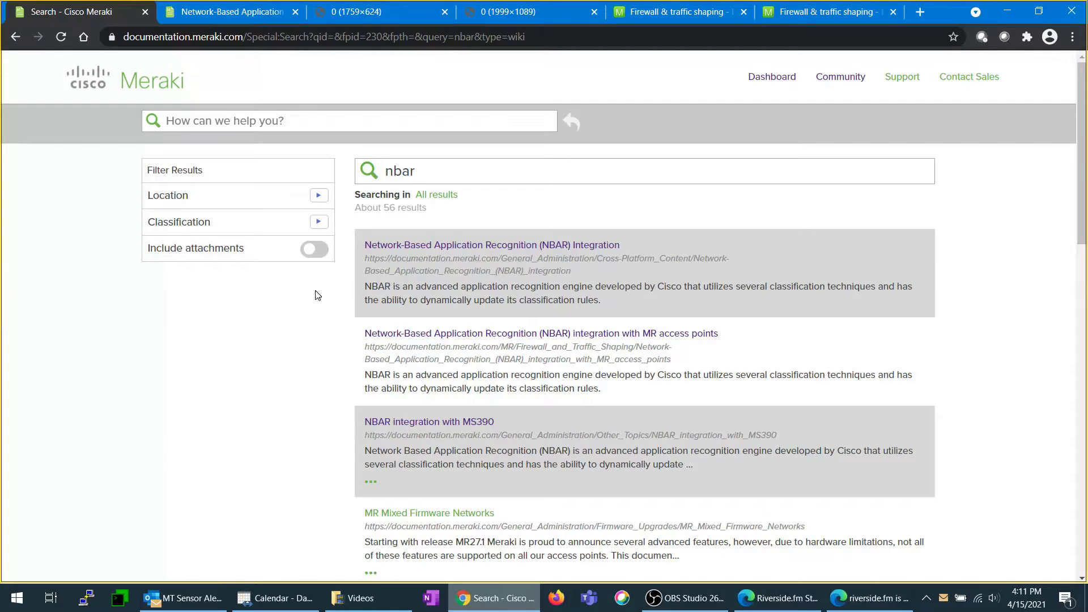
Switch to the Network-Based Application Recognition (NBAR) Integration article tab
left_click(219, 18)
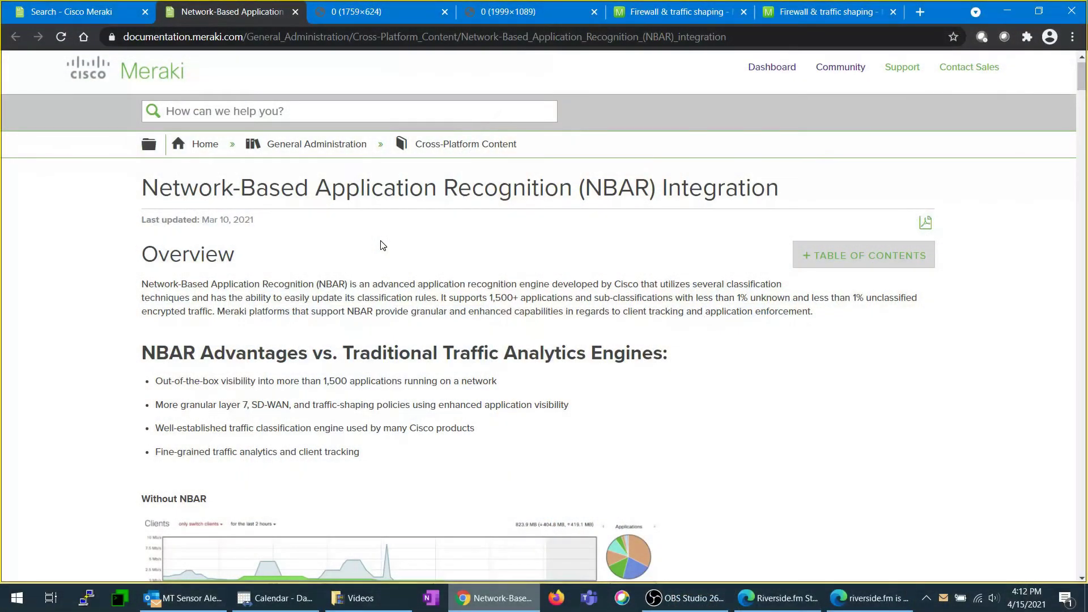
Scroll through the Without/With NBAR charts and view the Without NBAR image (1759×624) full size
scroll(380, 243, "down", 3)
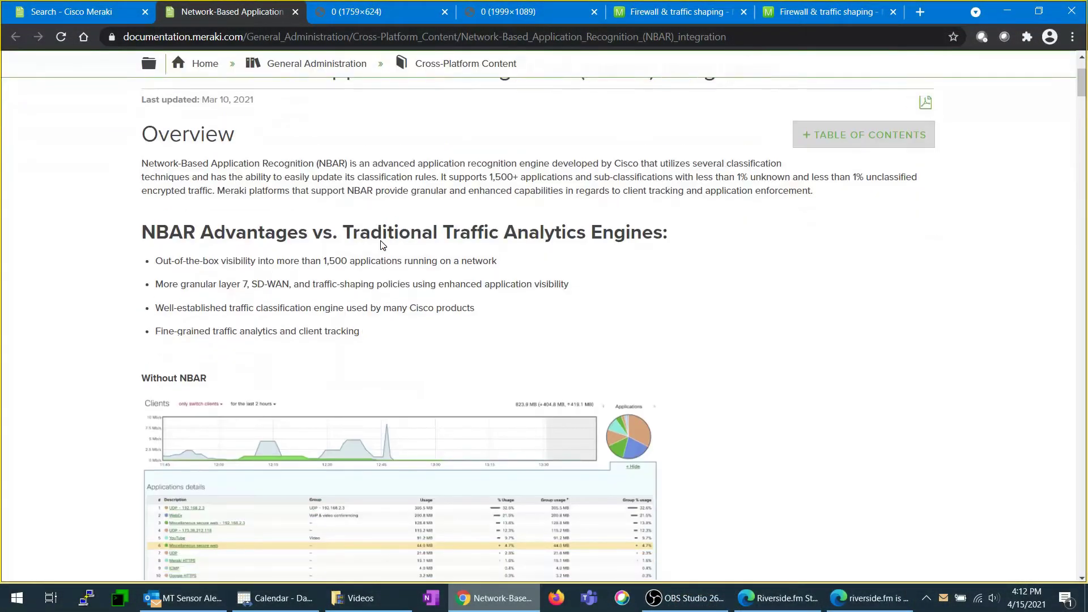
scroll(381, 245, "down", 2)
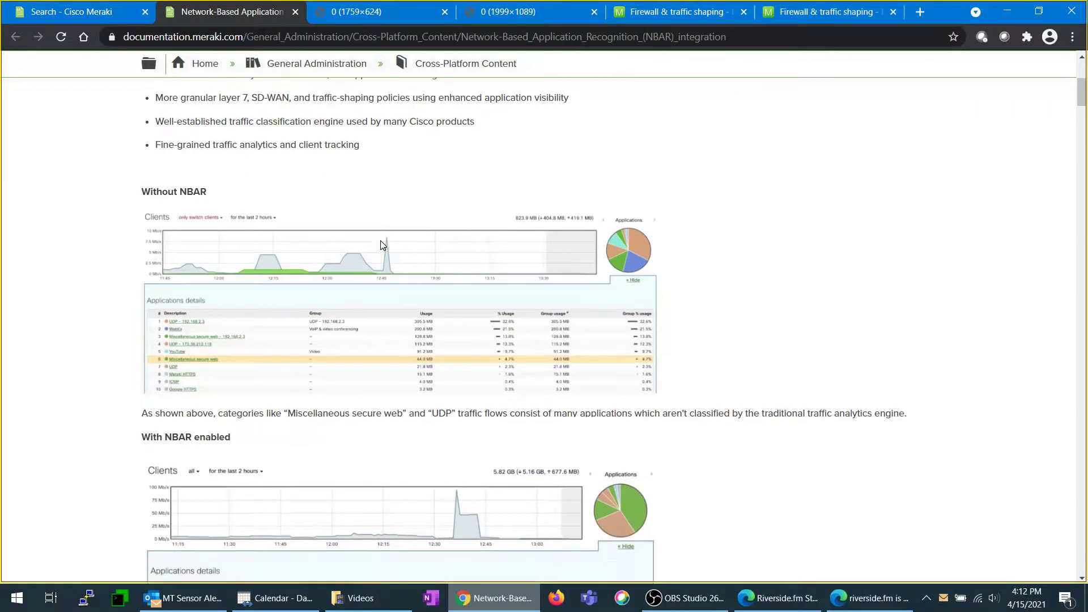
scroll(381, 245, "up", 1)
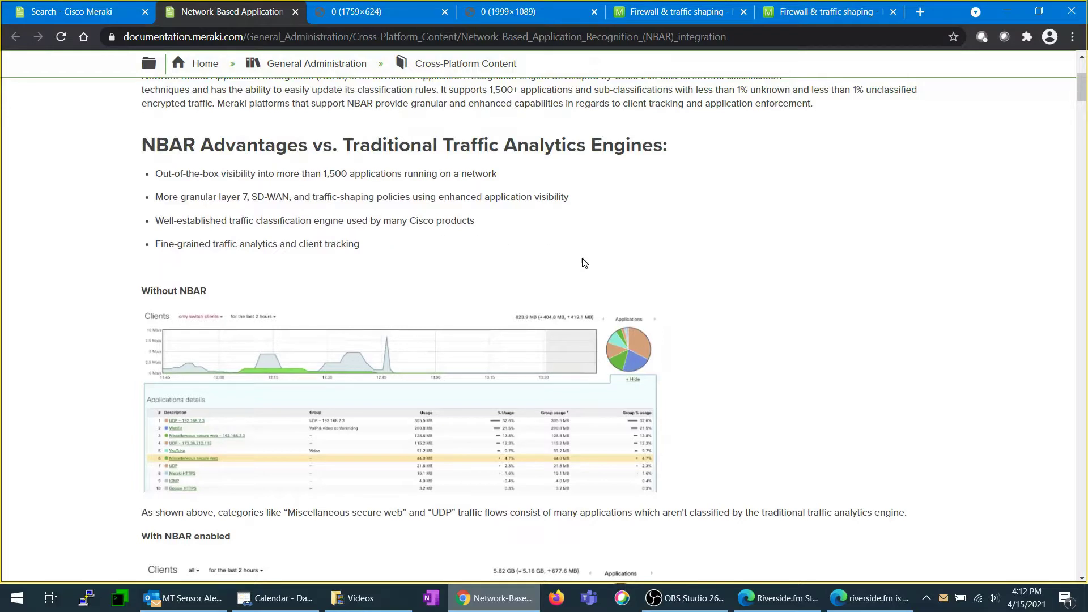
scroll(866, 256, "down", 2)
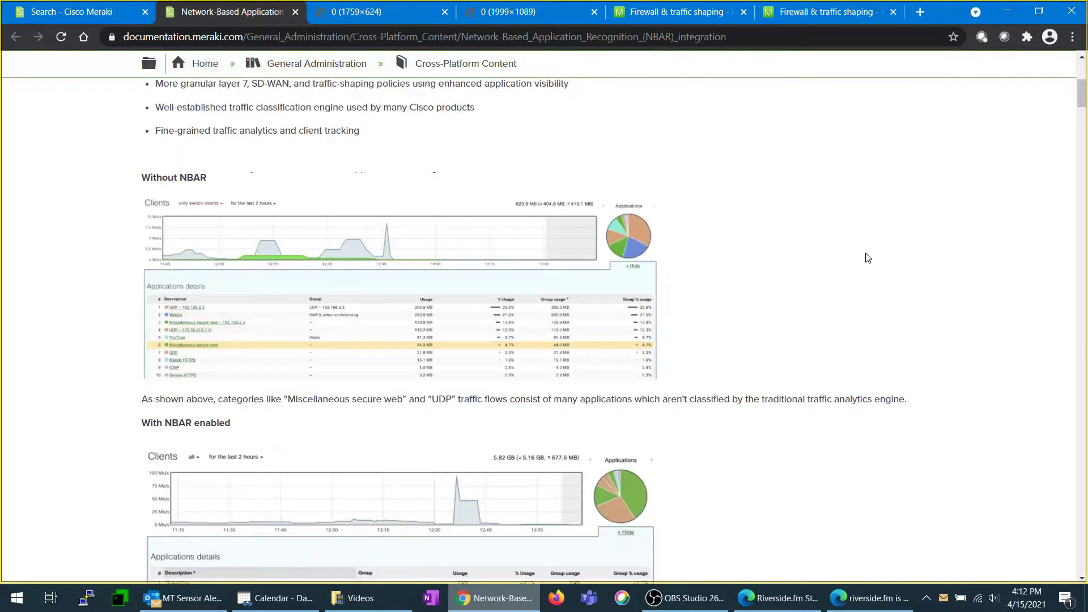
scroll(866, 258, "down", 1)
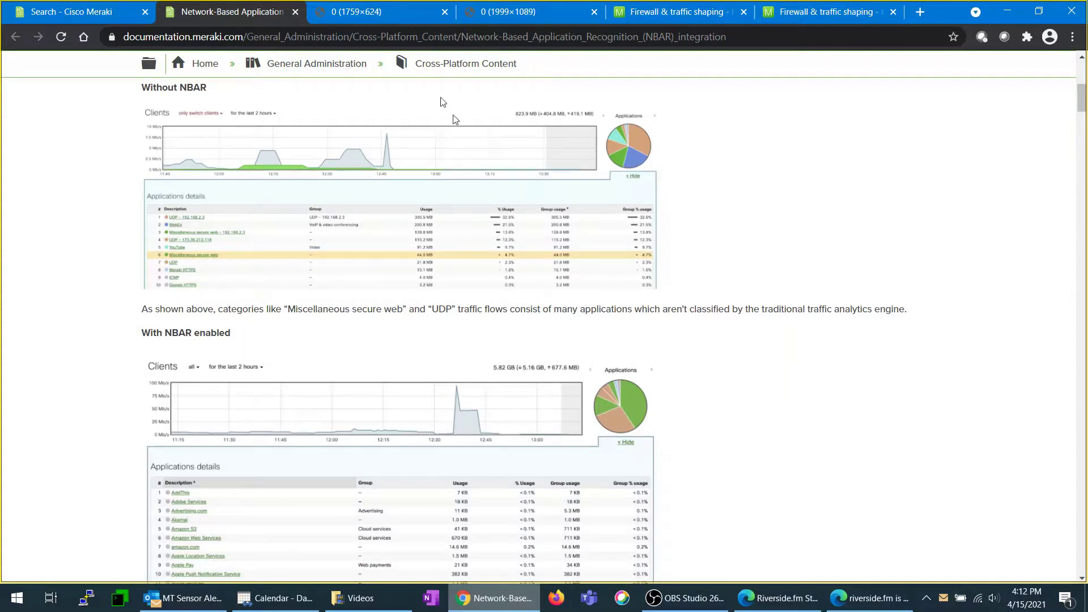
left_click(372, 11)
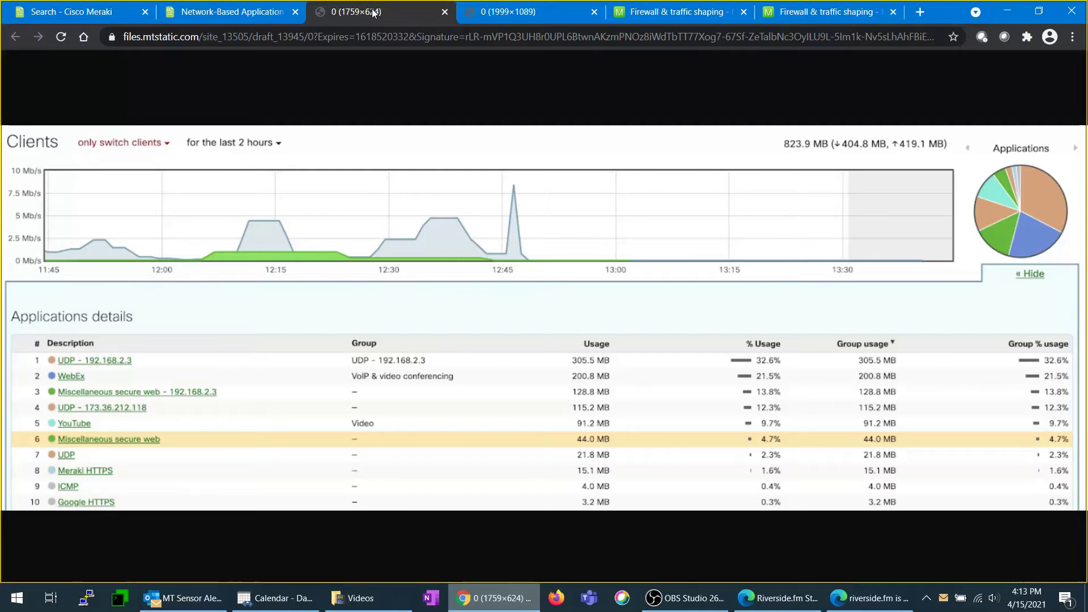
View the With NBAR image (1999×1089) full size
left_click(495, 16)
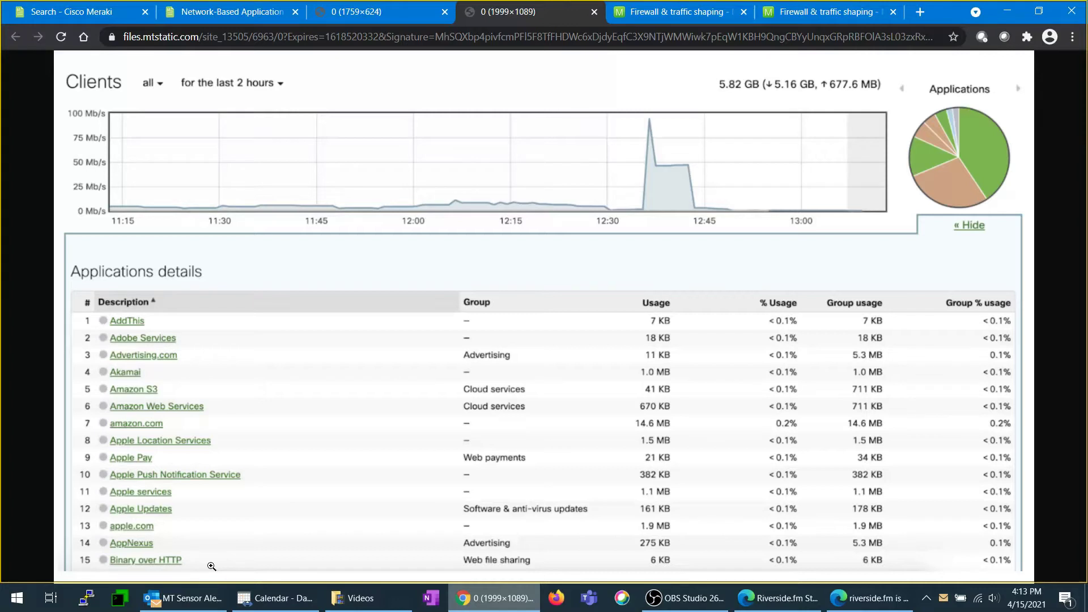
left_click(376, 9)
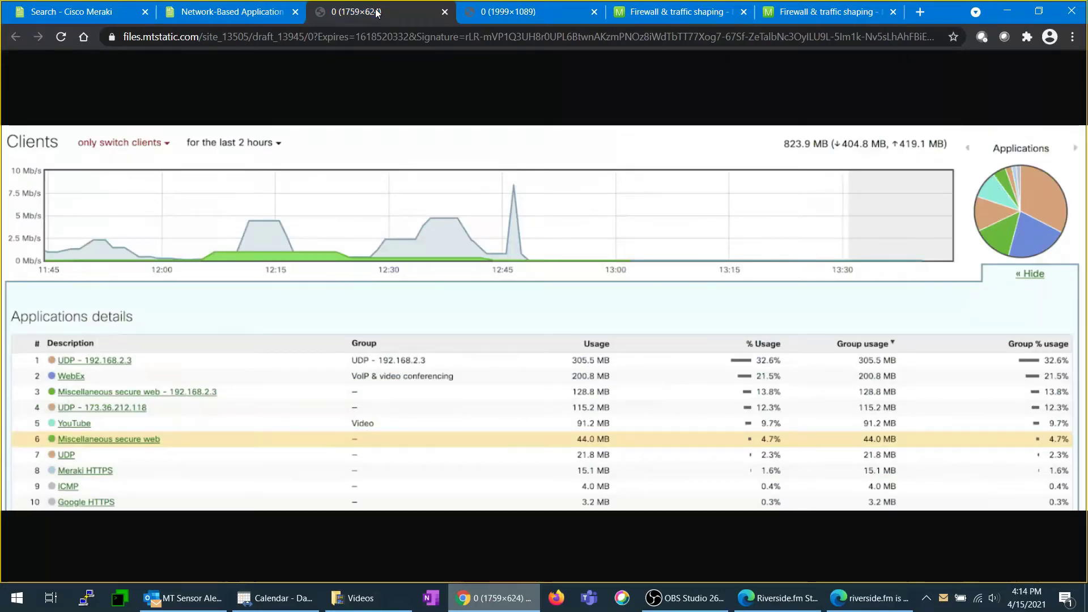
left_click(514, 14)
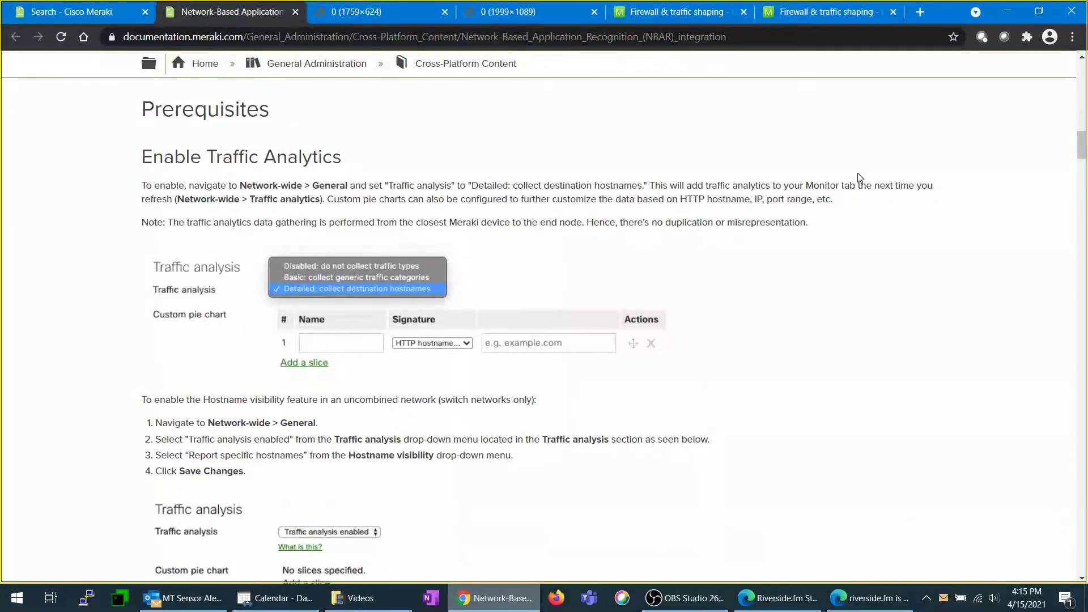
Scroll down through the Prerequisites and requirements sections of the NBAR article
scroll(858, 176, "down", 1)
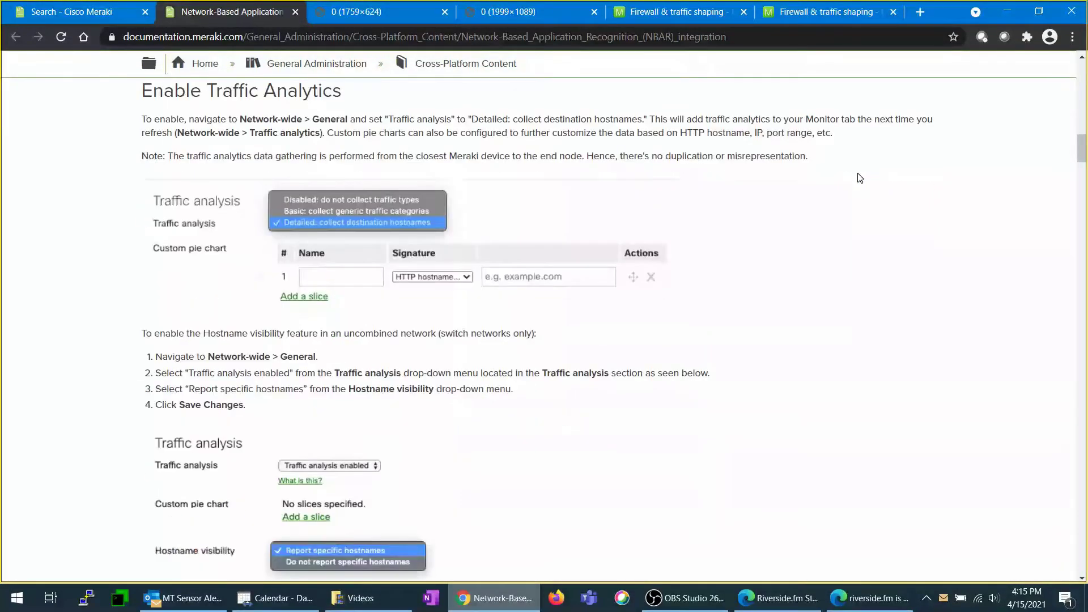
scroll(860, 178, "down", 2)
scroll(860, 177, "down", 5)
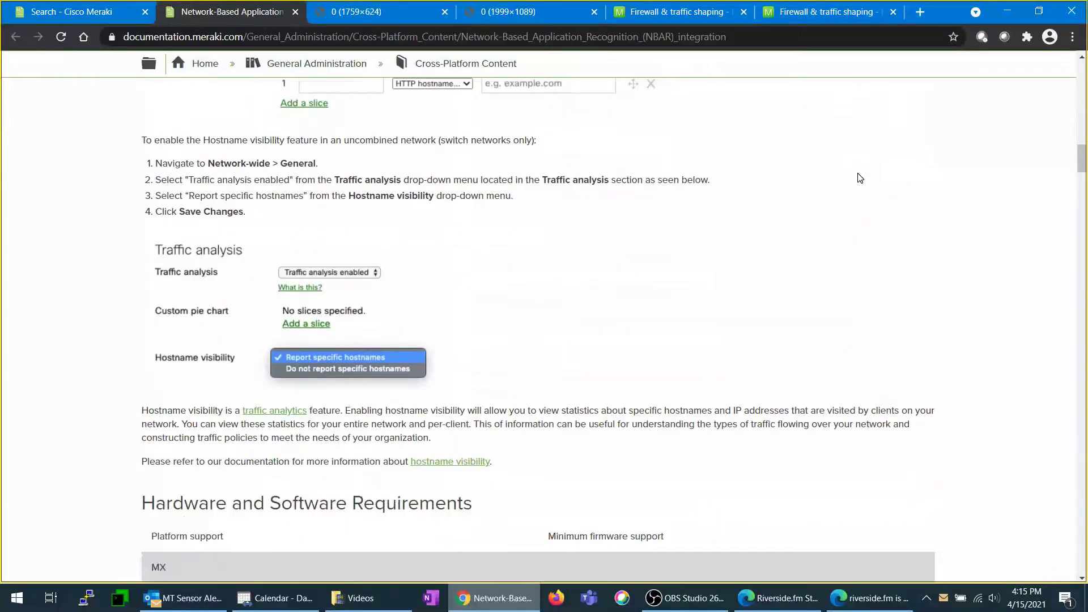
scroll(860, 178, "down", 2)
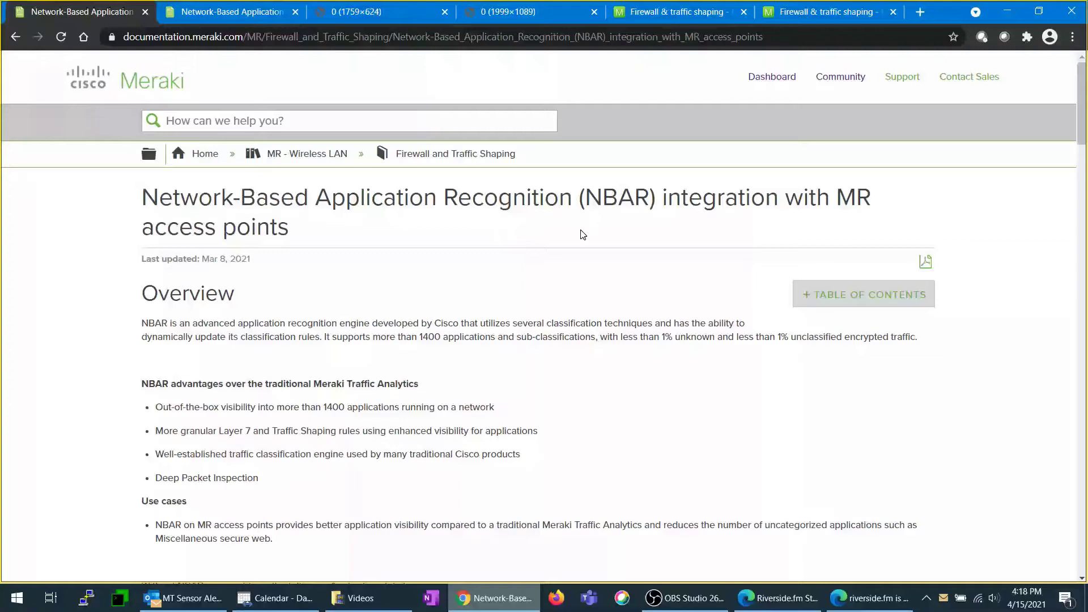
scroll(582, 234, "down", 3)
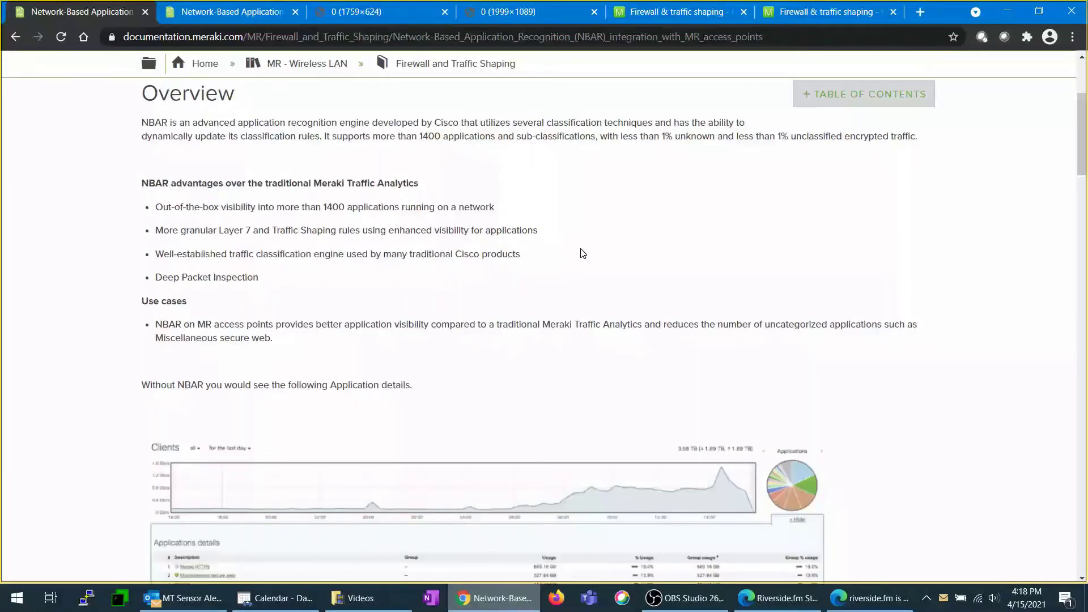
scroll(582, 253, "down", 15)
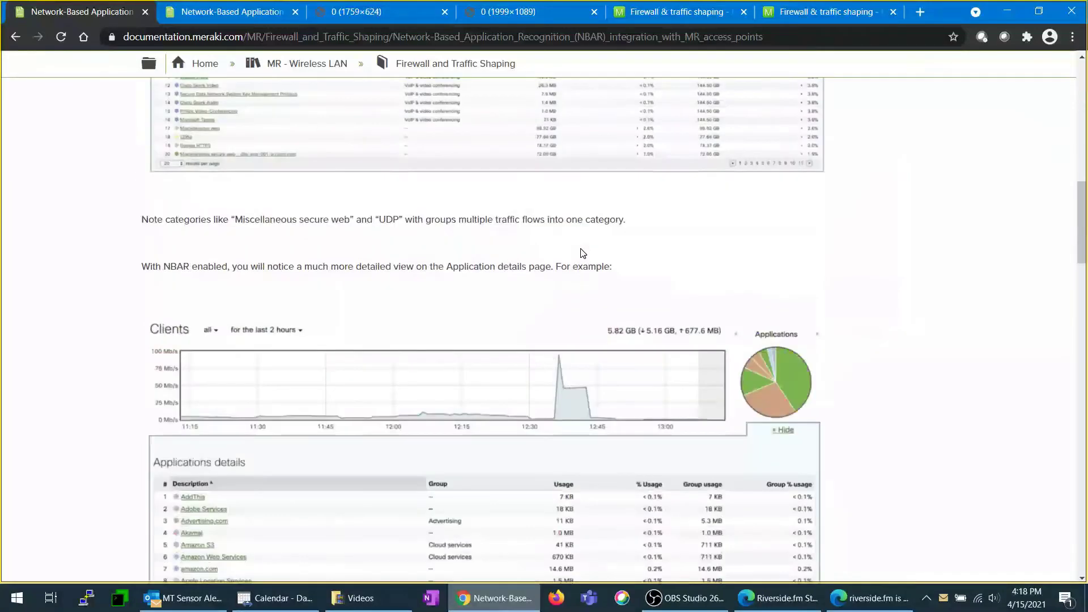
scroll(582, 253, "down", 7)
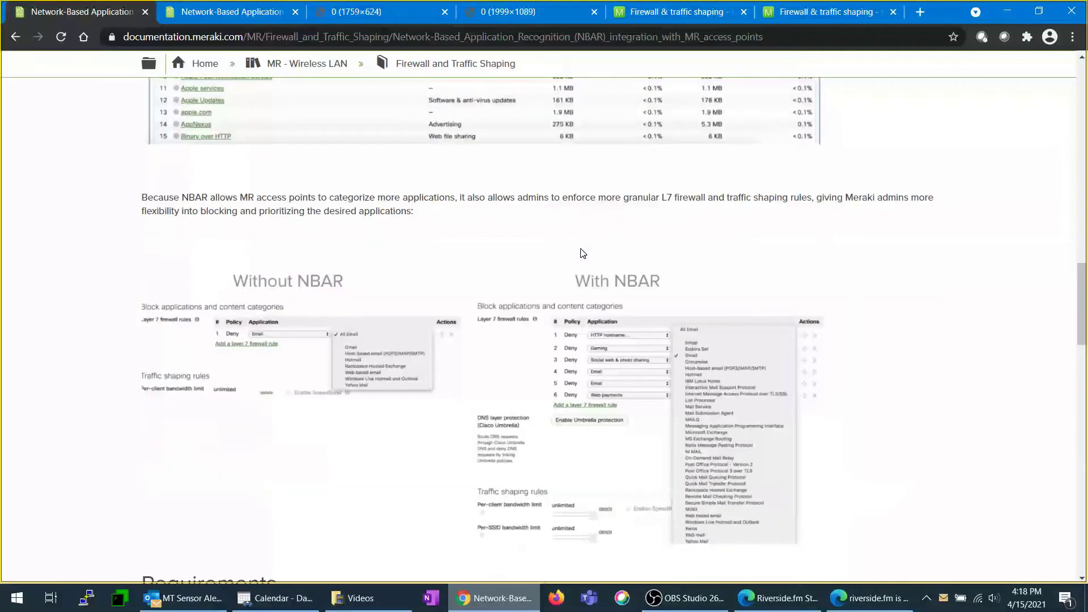
scroll(582, 253, "down", 3)
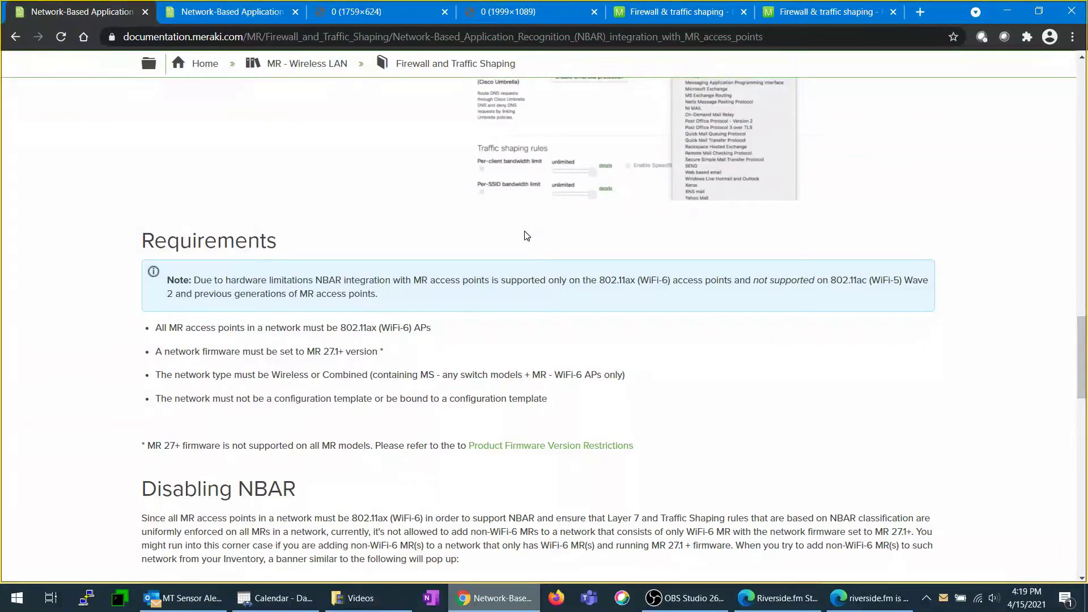
scroll(526, 235, "up", 4)
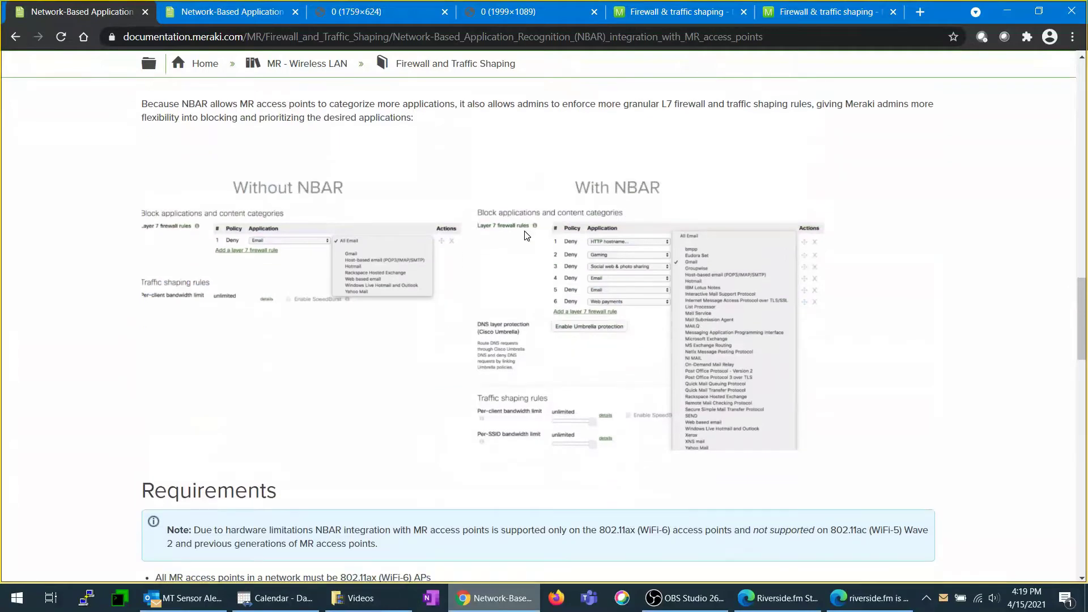
Right-click the NBAR comparison image, then dismiss its context menu without choosing anything
right_click(526, 236)
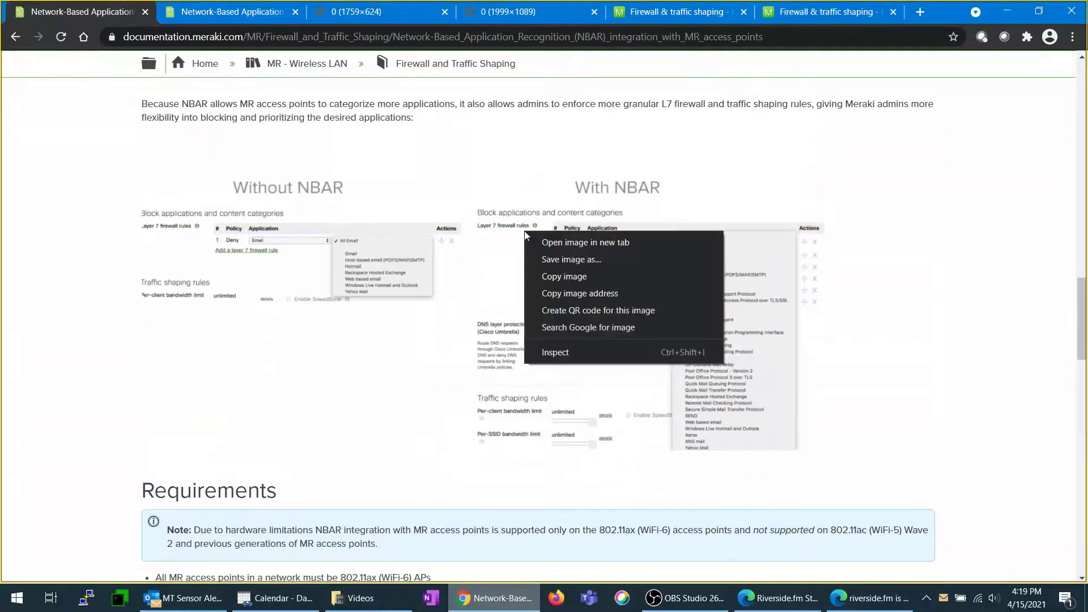
left_click(465, 158)
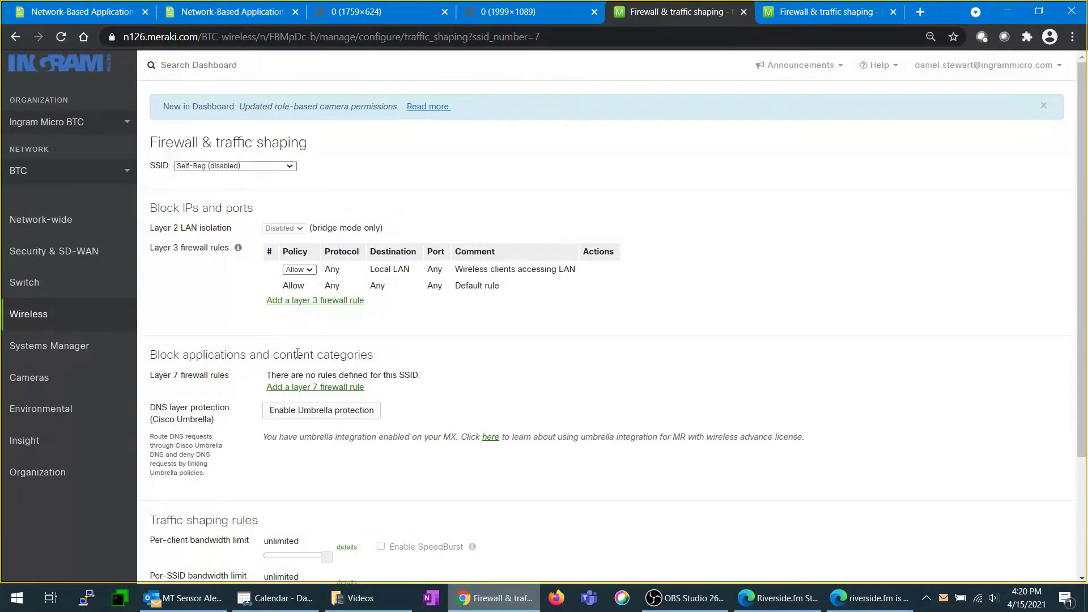
Add a layer 7 Deny rule for Email on the BTC SSID, checking its short All Email list
mouse_move(125, 311)
left_click(349, 388)
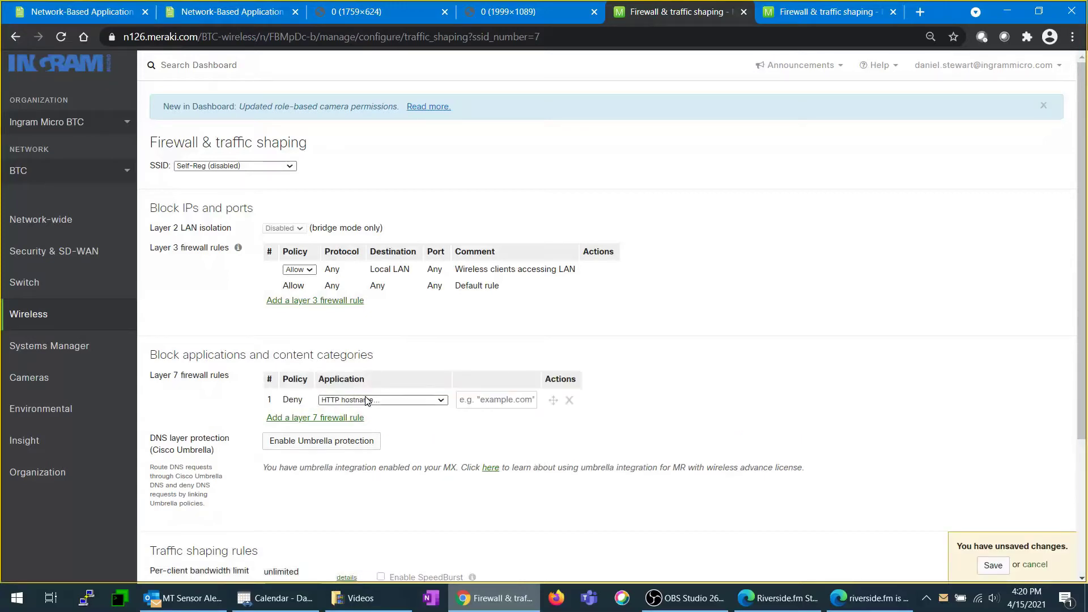
left_click(367, 400)
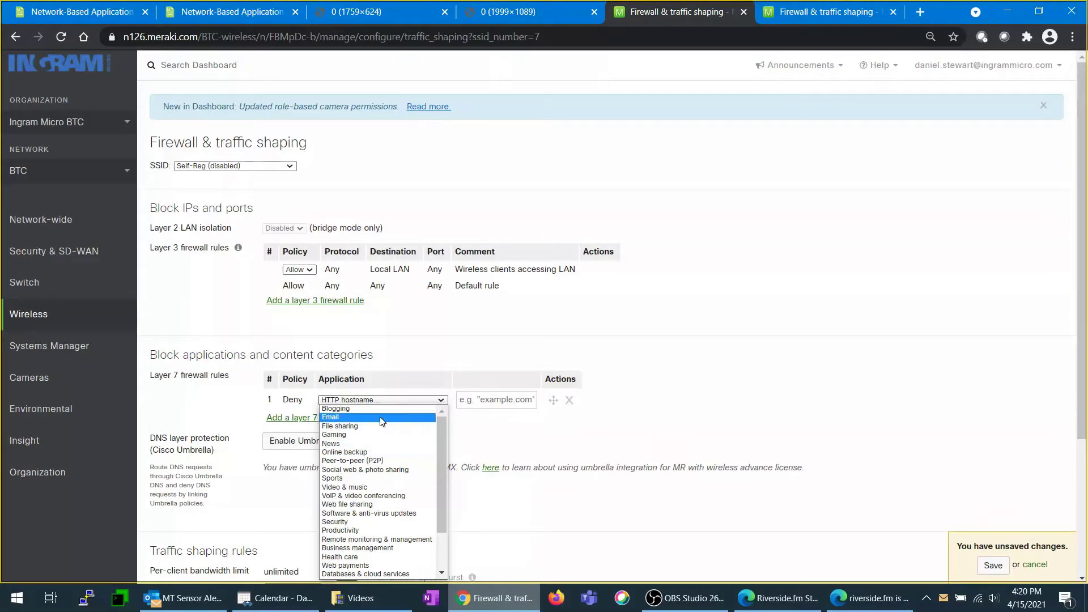
left_click(382, 418)
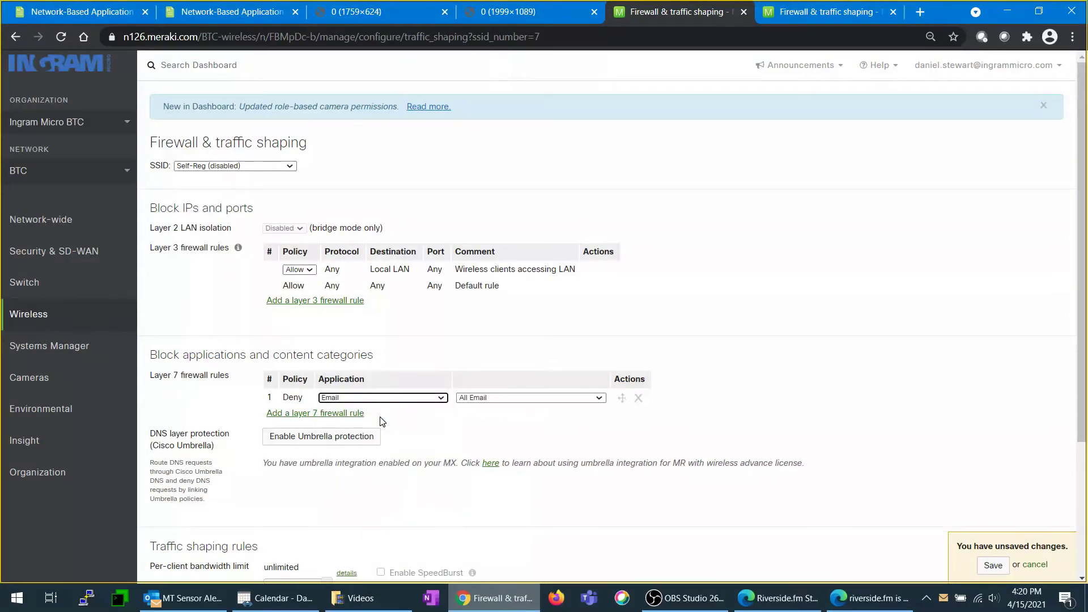
left_click(513, 400)
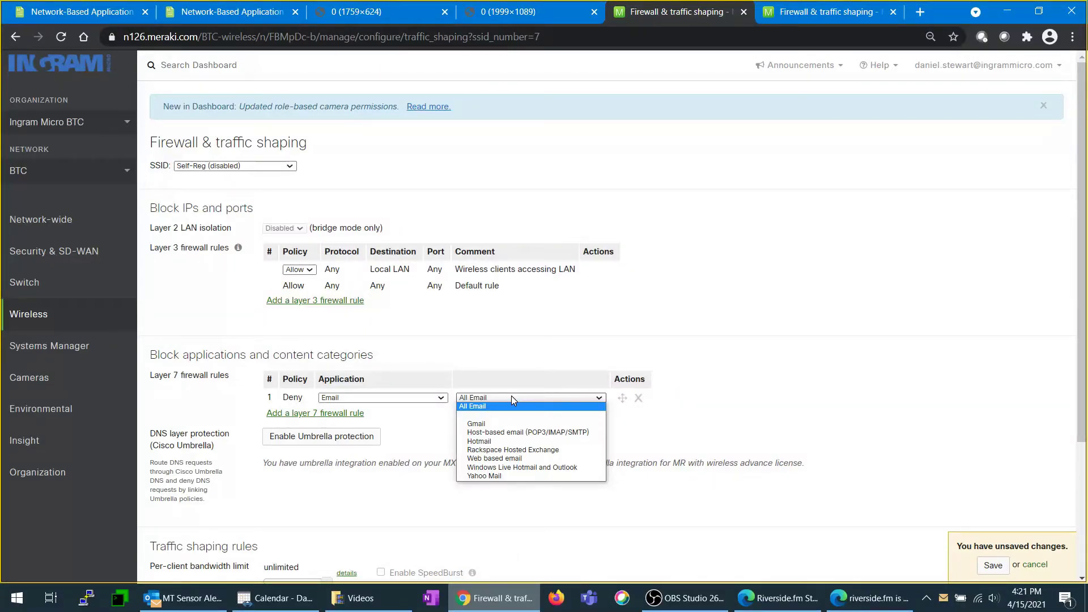
left_click(527, 361)
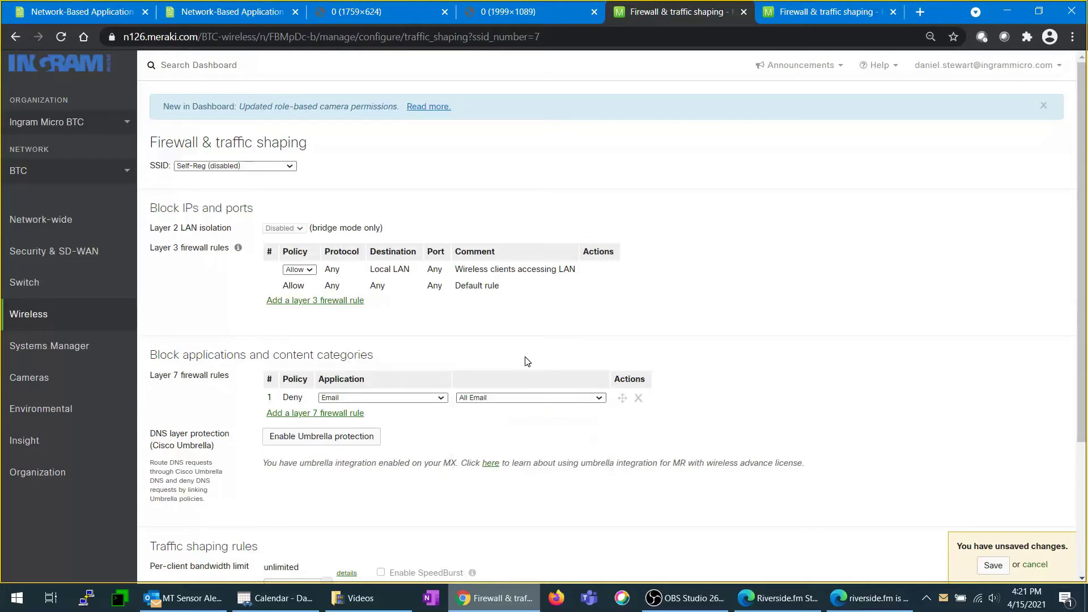
On the NBAR network's NBAR WiFi SSID, add a layer 7 rule with category Email
left_click(803, 16)
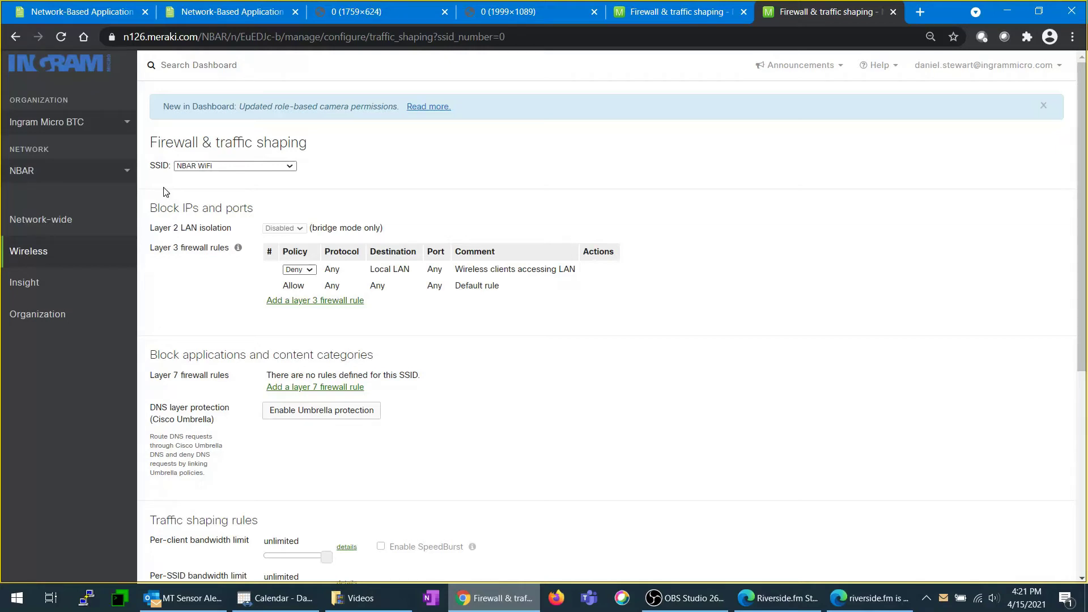
left_click(279, 391)
left_click(379, 400)
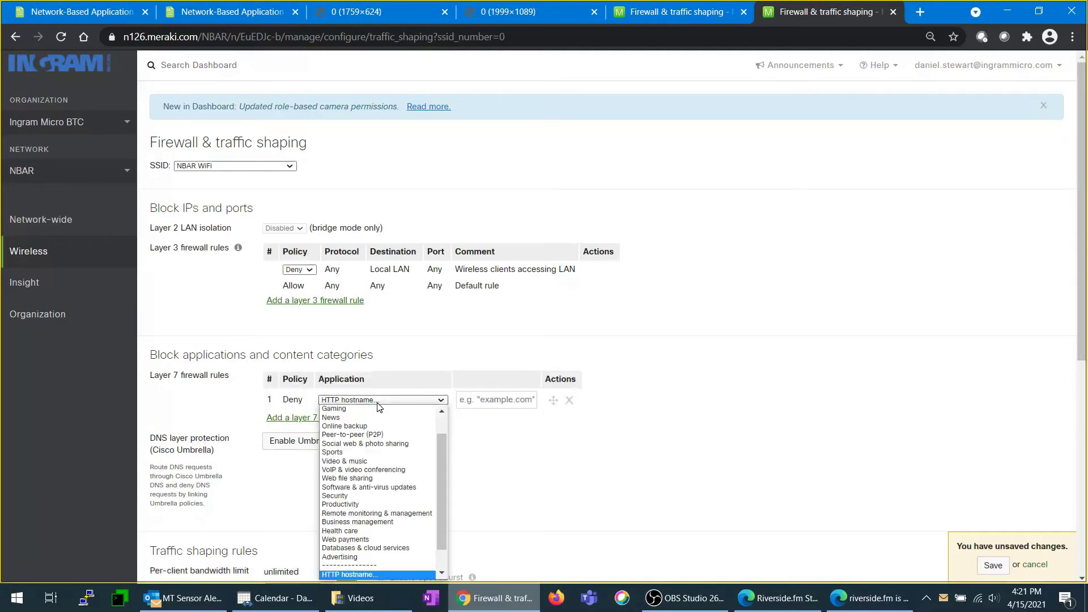
left_click(367, 420)
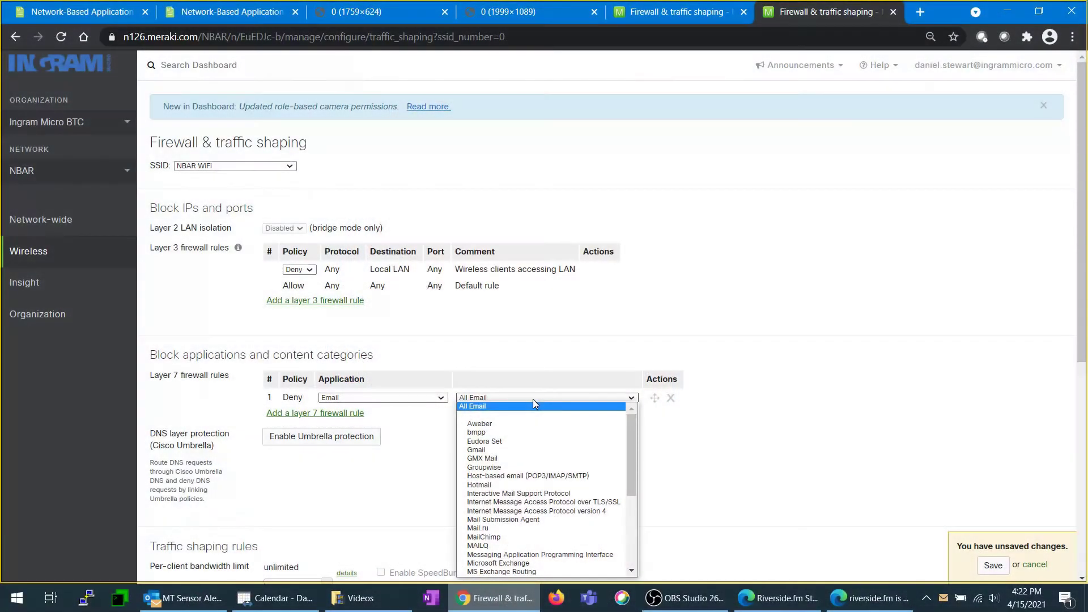
Browse the expanded email application list, leaving the rule set to All Email
scroll(811, 372, "down", 4)
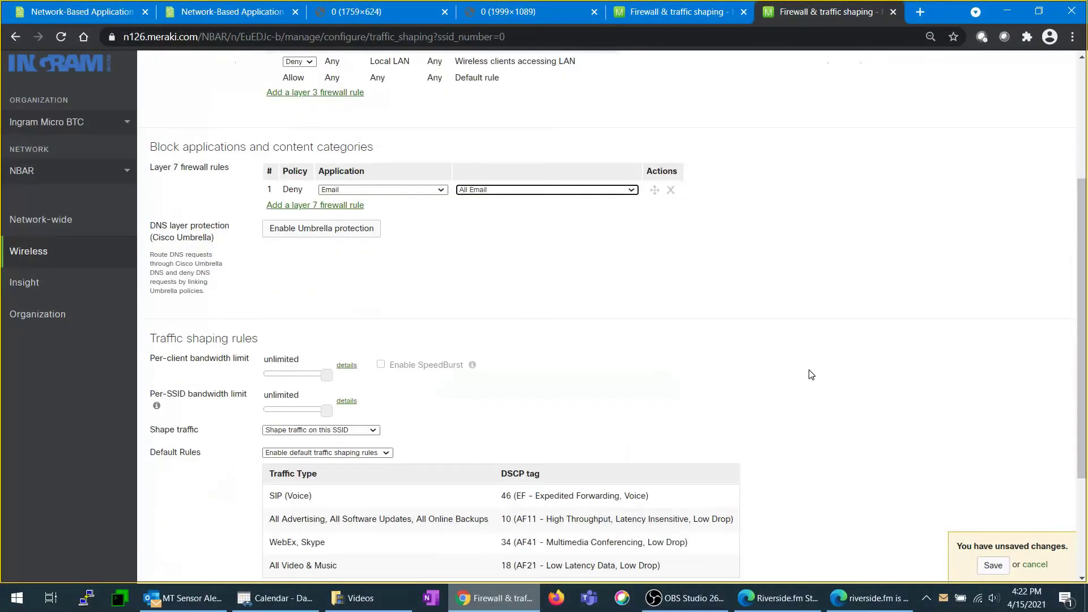
left_click(613, 190)
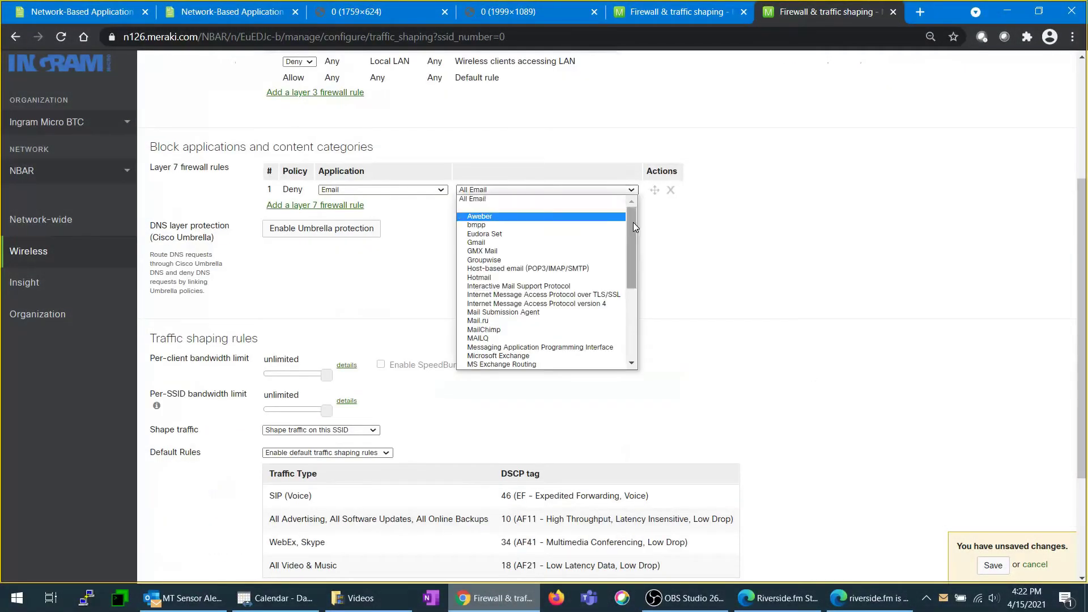
left_click_drag(633, 222, 634, 292)
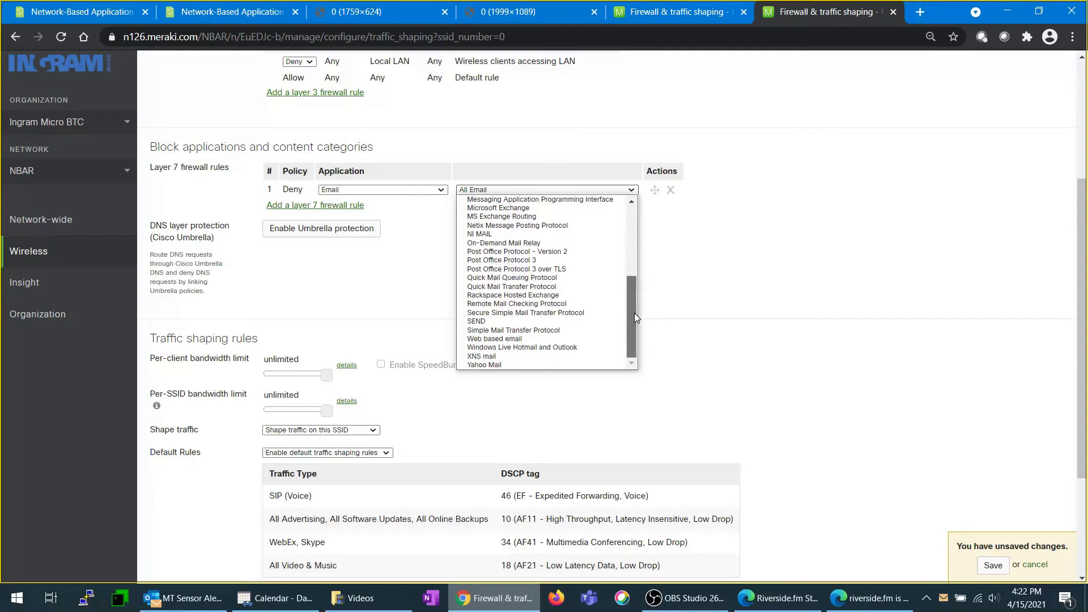
left_click_drag(634, 301, 634, 209)
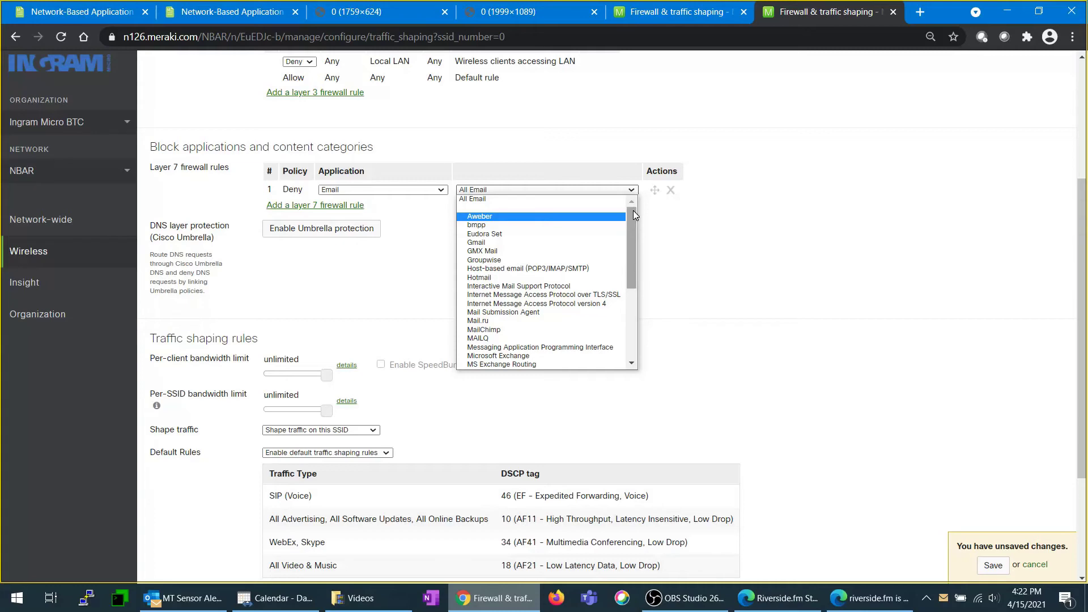
left_click(770, 264)
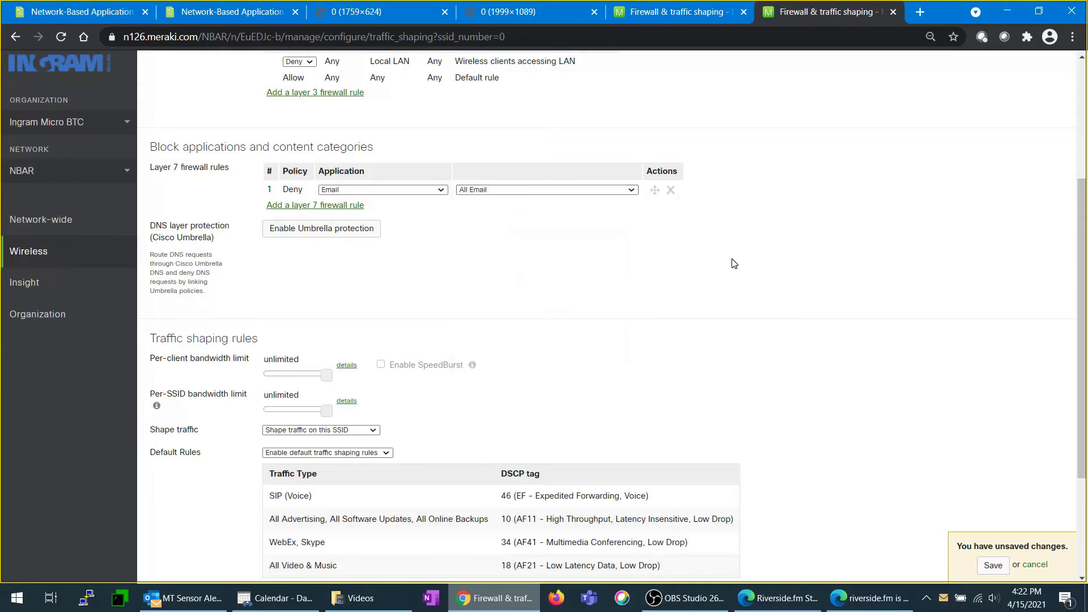